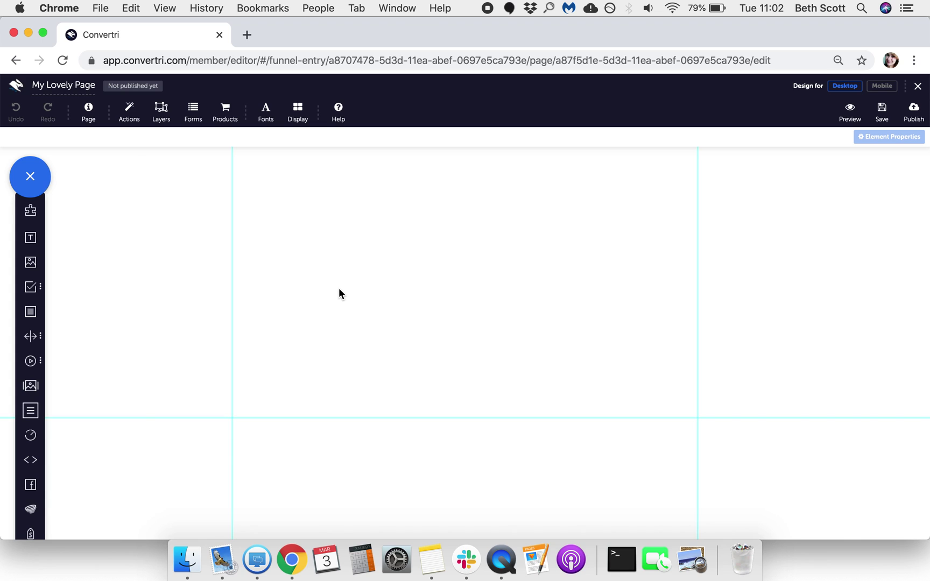
Step: Insert the old rotary telephone photo from a Pixabay 'phone' search and reposition it near the top
left_click(31, 263)
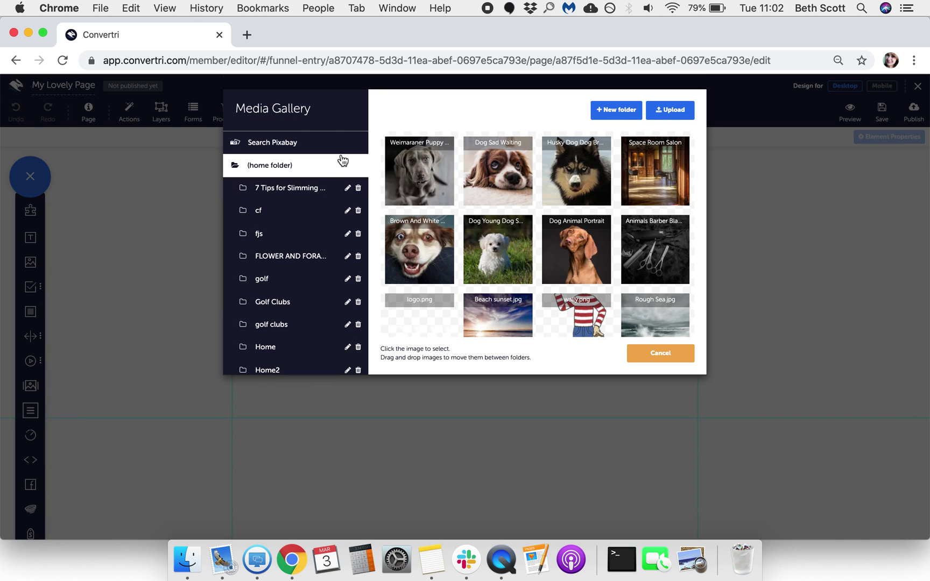
left_click(288, 146)
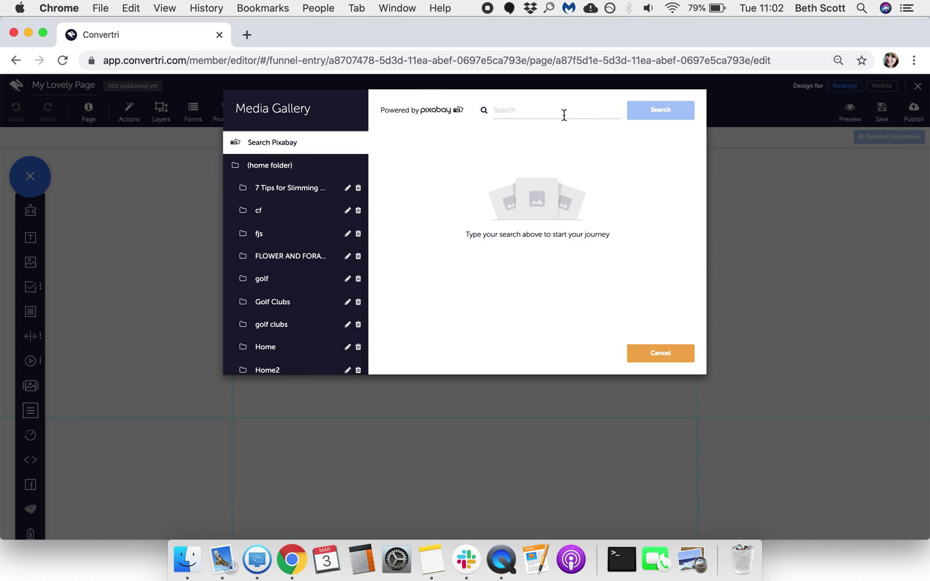
left_click(581, 112)
type("phone")
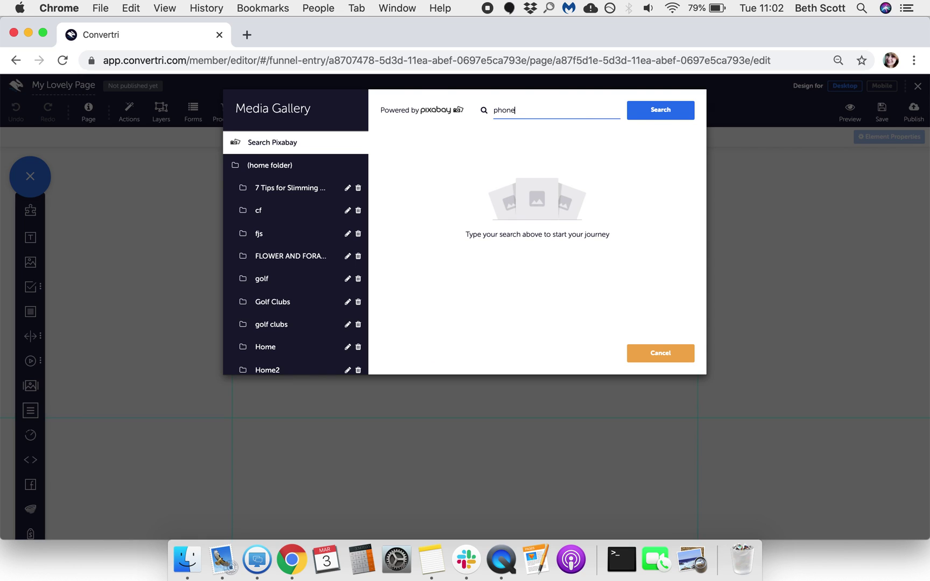
left_click(661, 111)
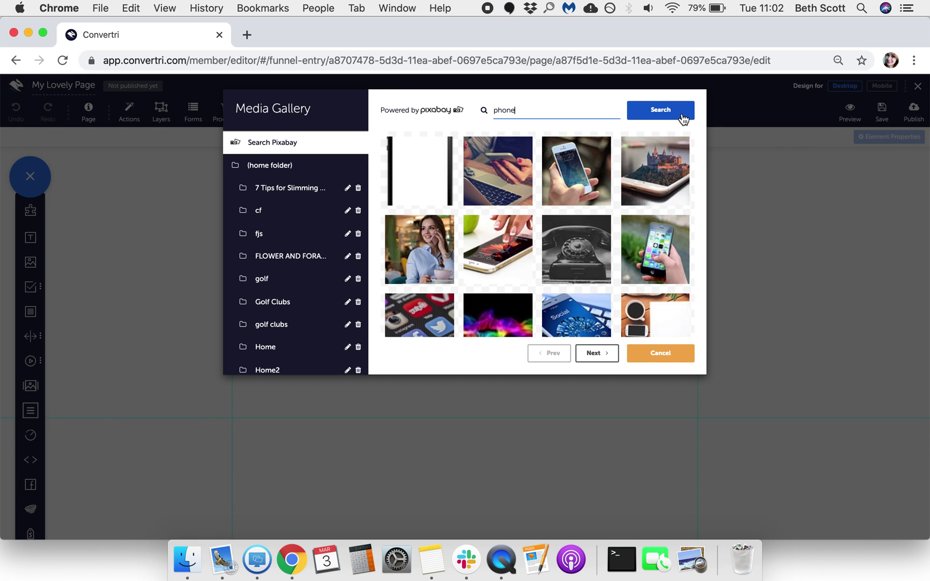
scroll(541, 247, "down", 3)
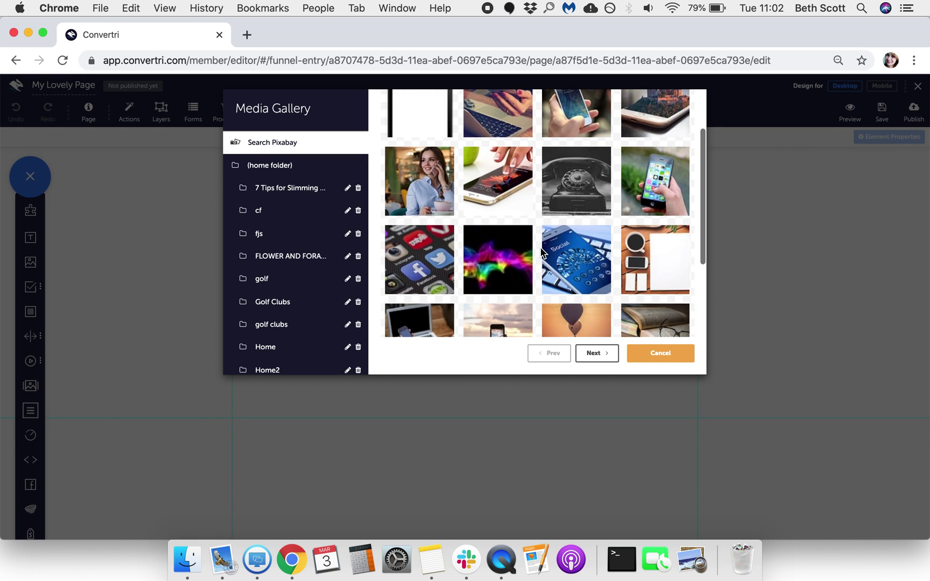
left_click(580, 186)
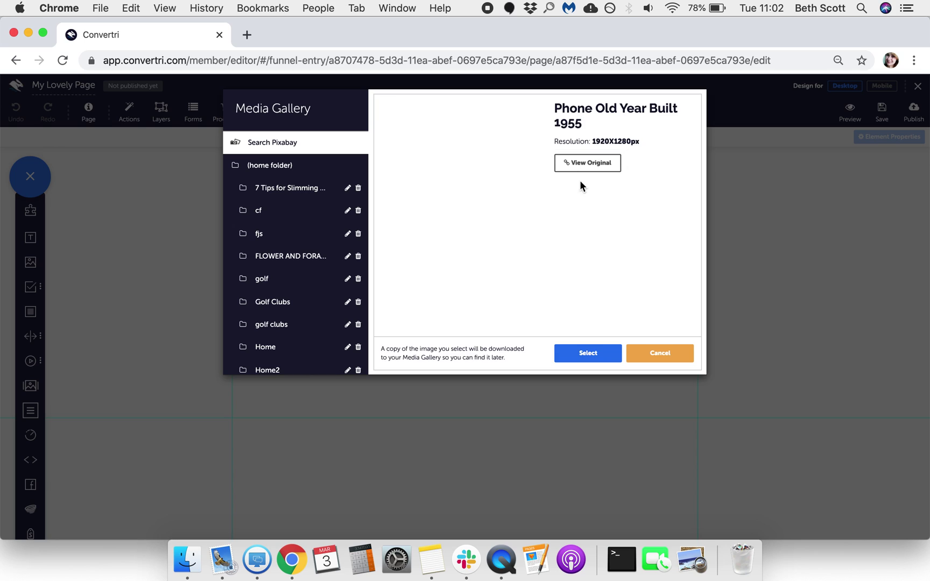
left_click(604, 355)
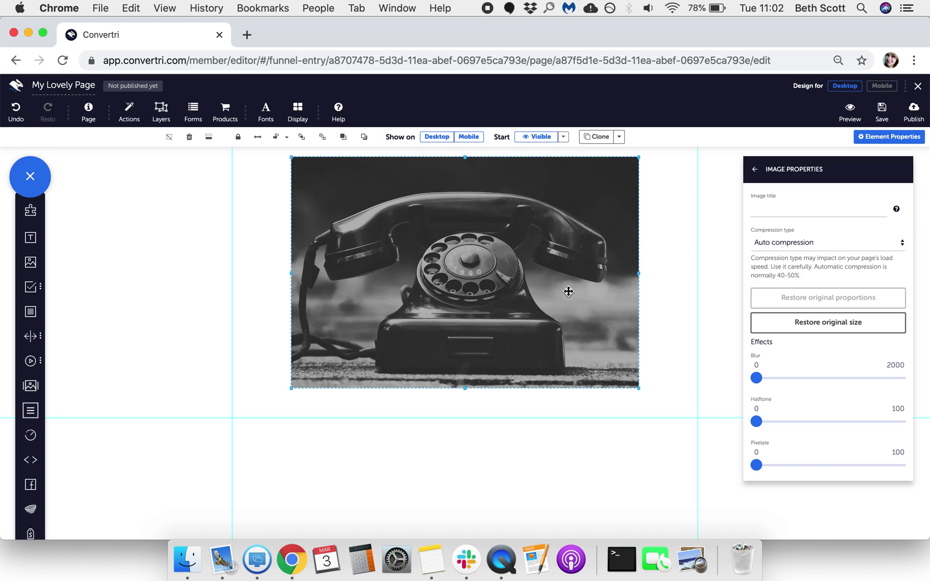
left_click_drag(569, 291, 551, 328)
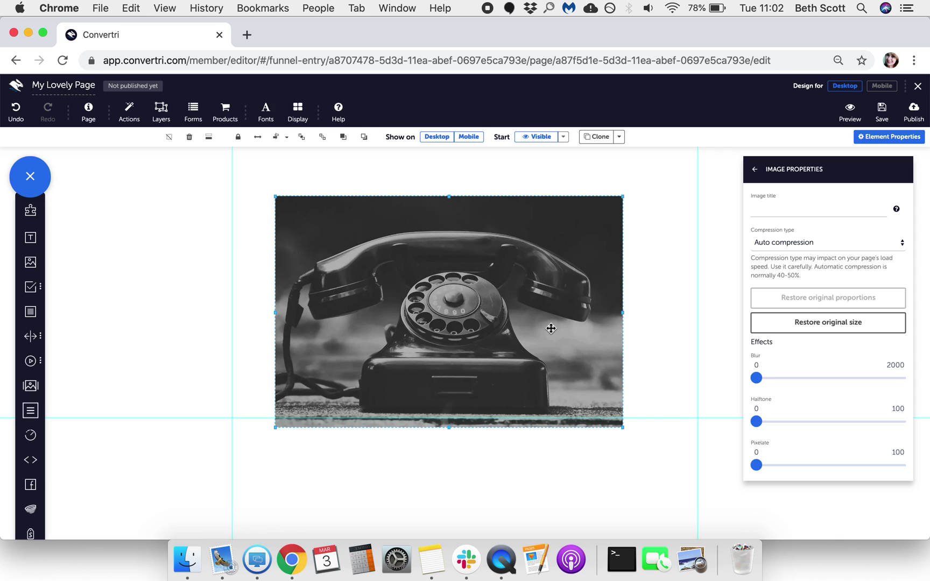
Step: Open the telephone image's General Properties from the Element Properties panel
left_click(756, 169)
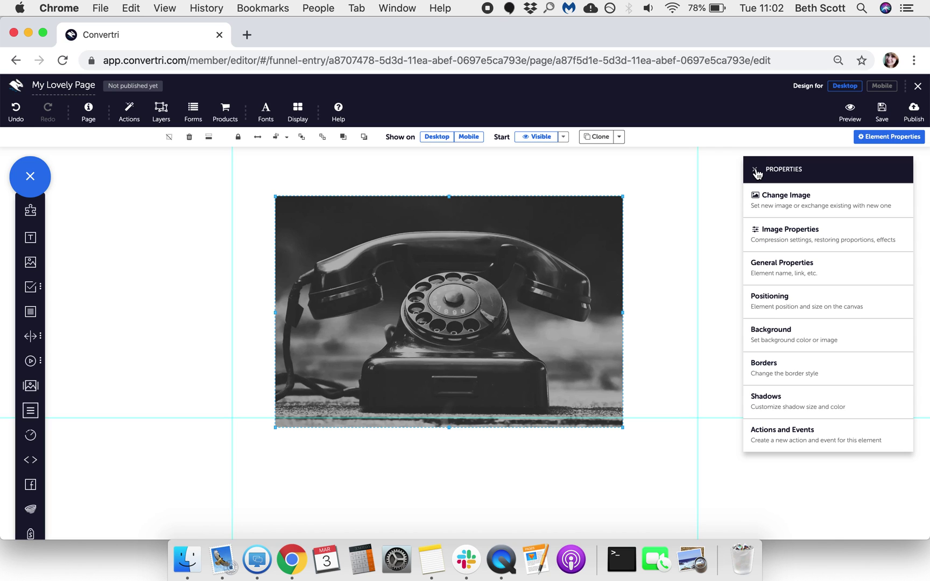
left_click(798, 269)
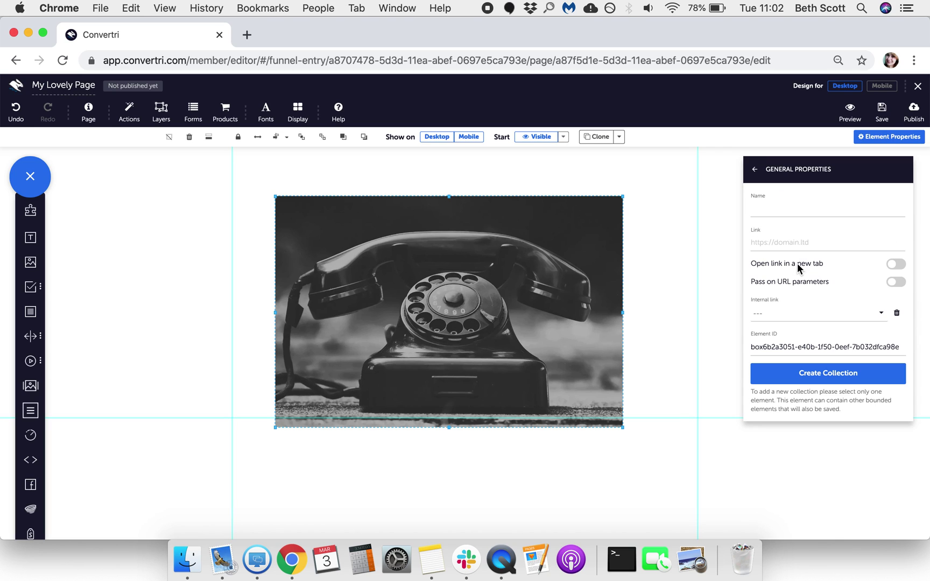
left_click(807, 243)
type("tel")
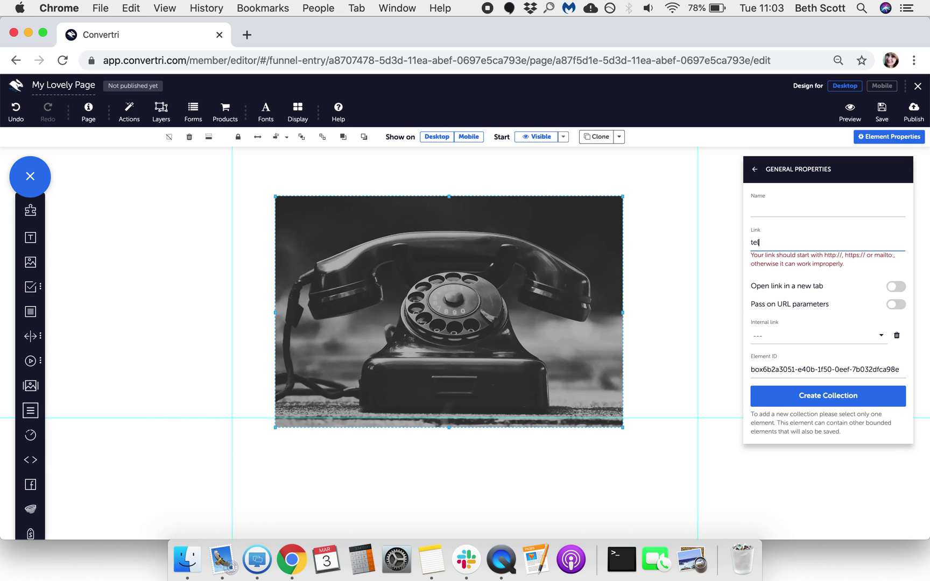
type(":0123456")
type("789")
Step: Turn off Desktop in the image's Show on toggle, leaving Mobile on
left_click(439, 137)
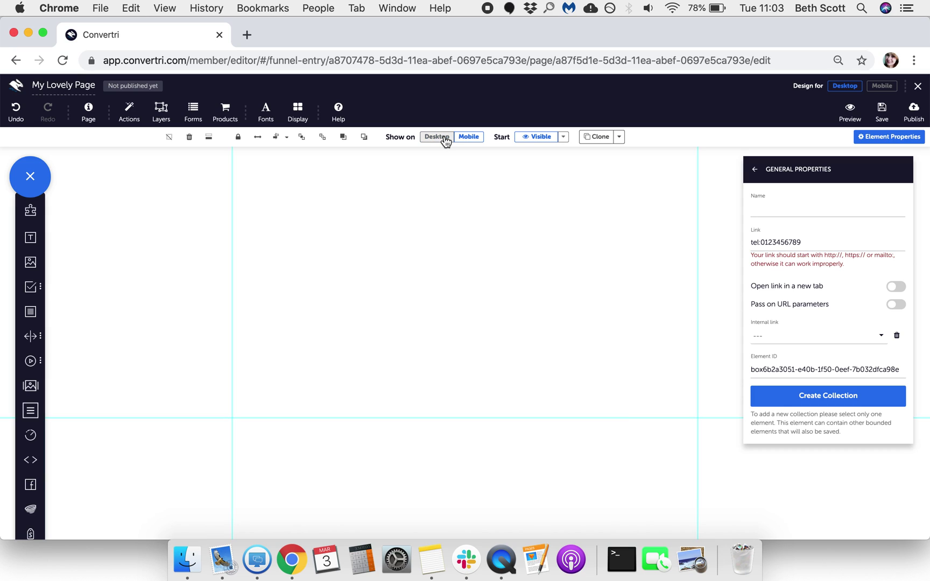